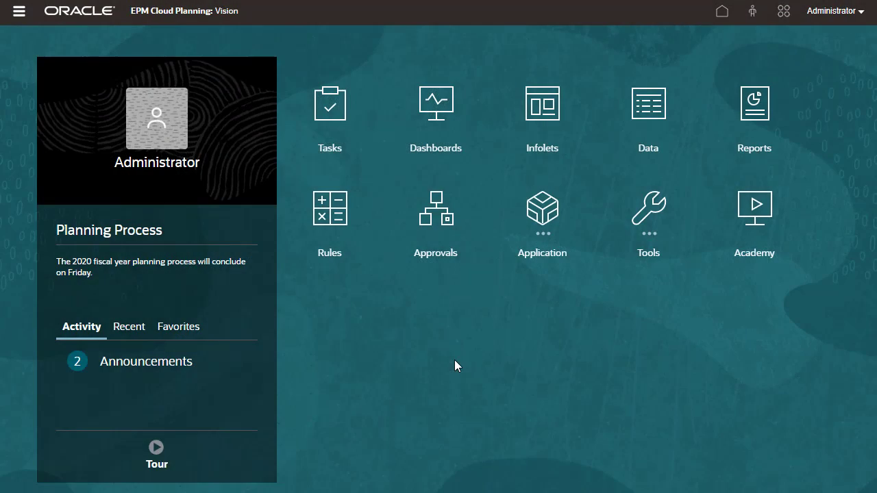
Open the Vision application overview and list the Plan1 cube's dimensions with the header collapsed
{"action": "left_click", "coordinate": [535, 221]}
{"action": "left_click", "coordinate": [371, 295]}
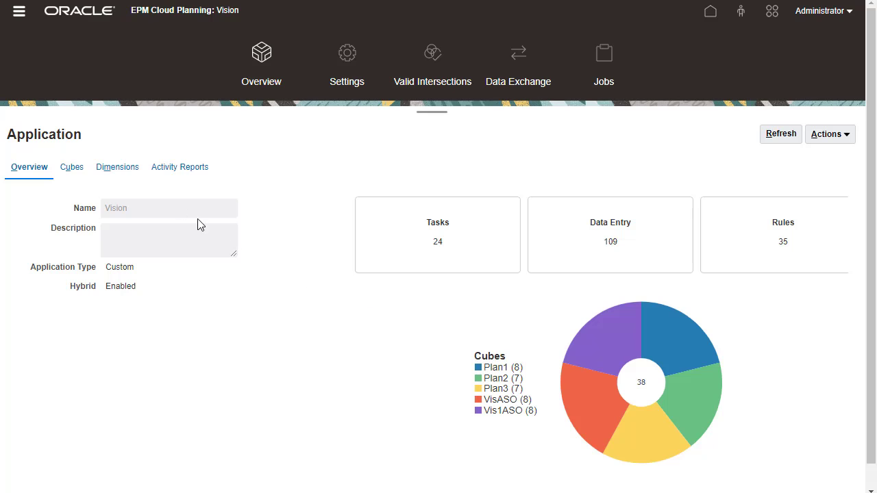
{"action": "left_click", "coordinate": [126, 171]}
{"action": "left_click", "coordinate": [432, 112]}
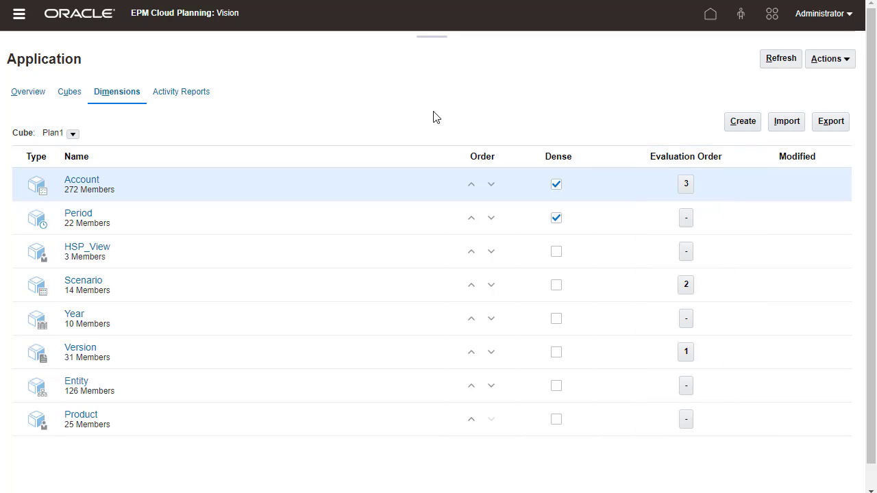
Open Calculation Manager's Database Properties and load Vision.Plan1 under EPM Cloud
{"action": "left_click", "coordinate": [19, 15]}
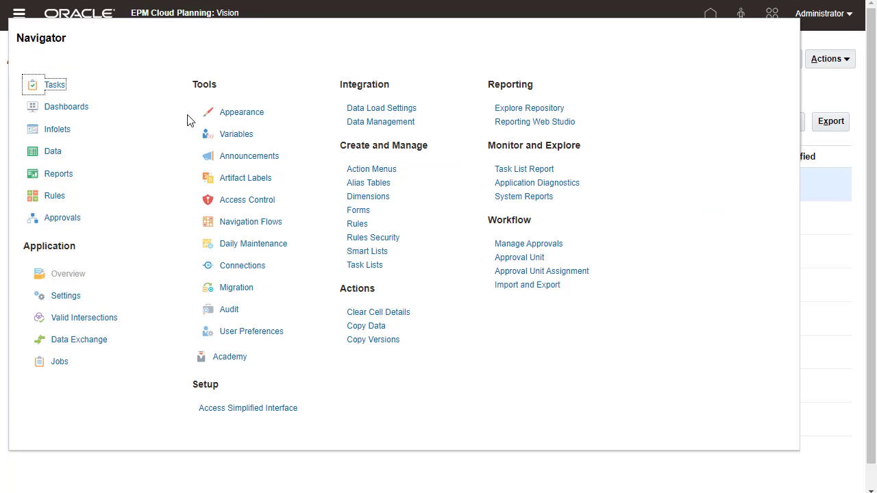
{"action": "left_click", "coordinate": [353, 224]}
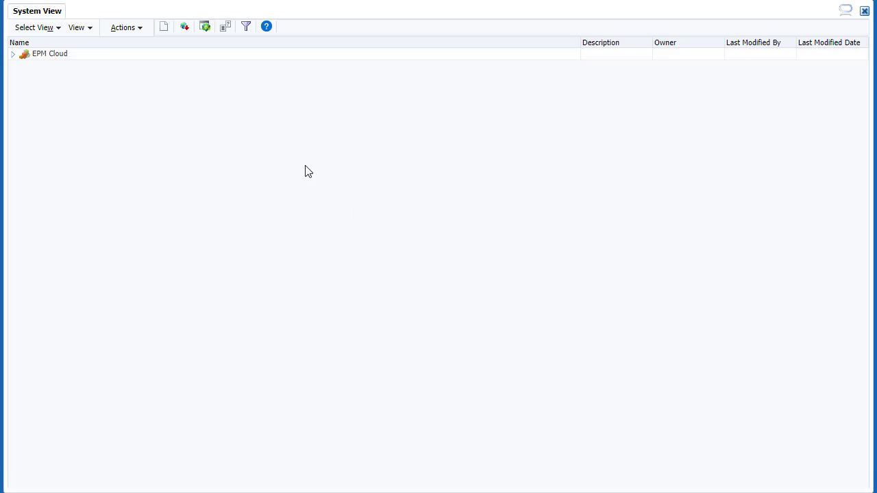
{"action": "left_click", "coordinate": [204, 27]}
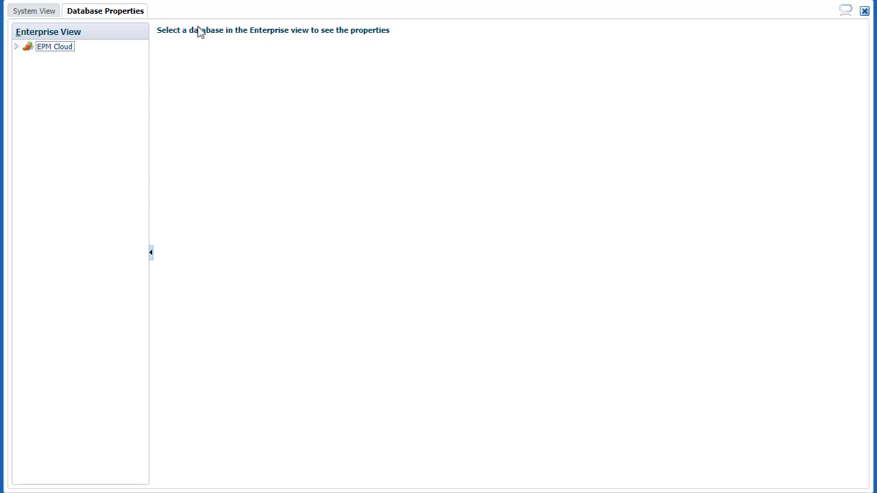
{"action": "left_click", "coordinate": [17, 47]}
{"action": "left_click", "coordinate": [28, 82]}
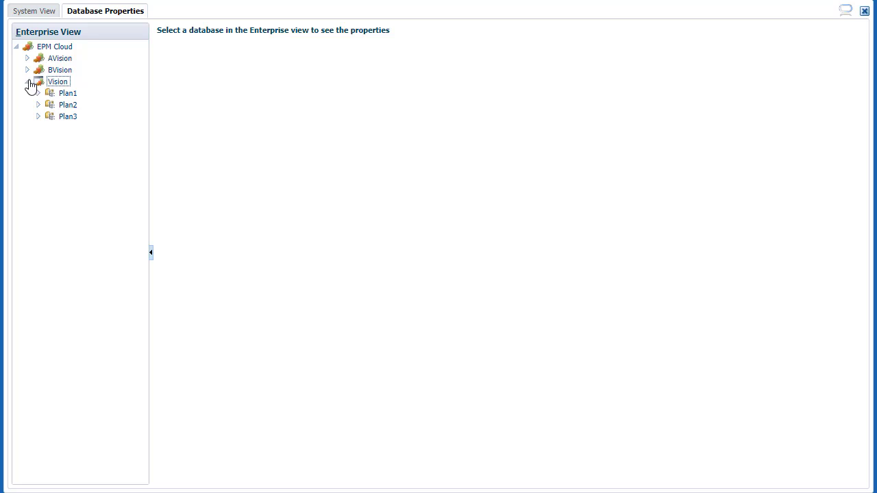
{"action": "left_click", "coordinate": [68, 93]}
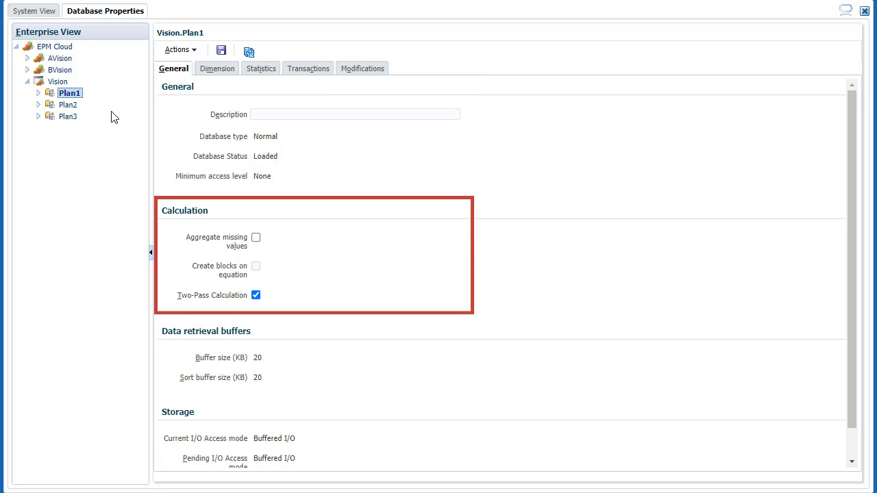
Scroll to the bottom of Plan1's General properties, then show its Dimension tab summary
{"action": "left_click", "coordinate": [852, 459]}
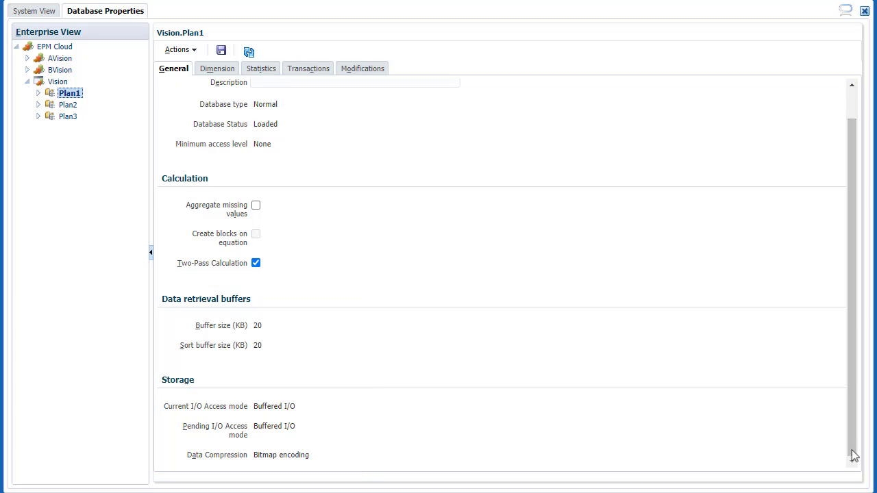
{"action": "left_click", "coordinate": [224, 71]}
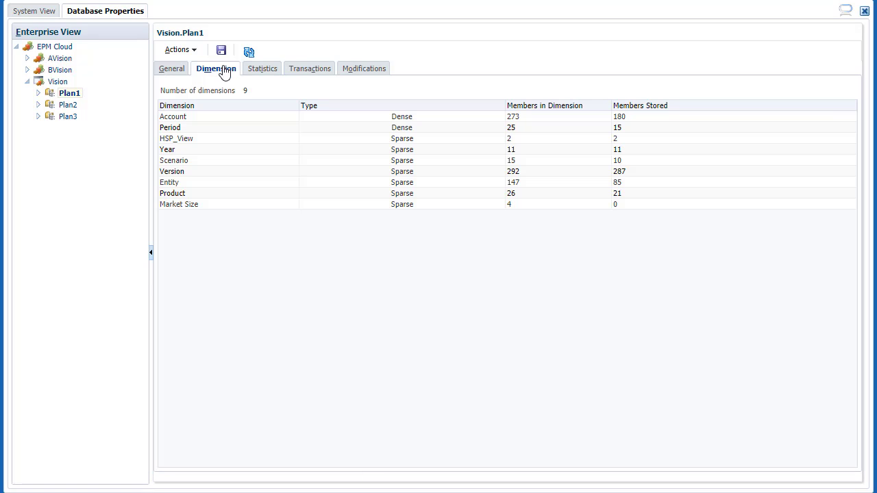
Step through Plan1's Statistics and Transactions tabs, ending on the Modifications history
{"action": "left_click", "coordinate": [259, 69]}
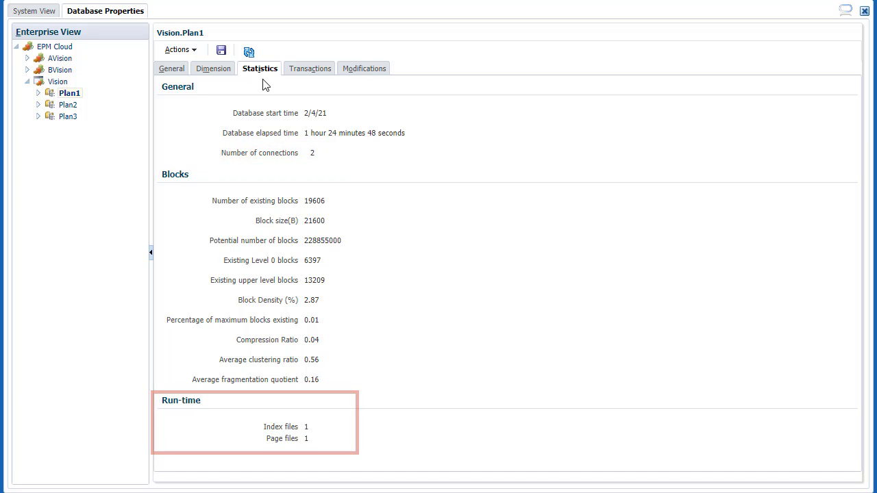
{"action": "left_click", "coordinate": [290, 71]}
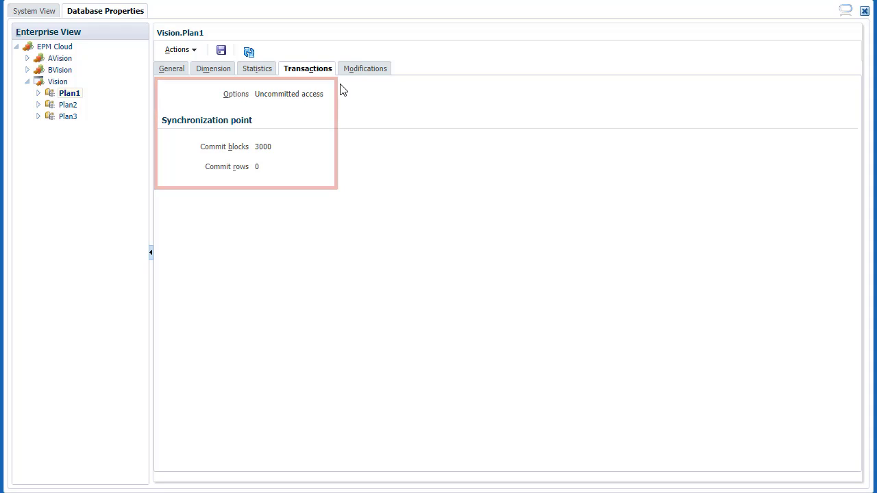
{"action": "left_click", "coordinate": [365, 71]}
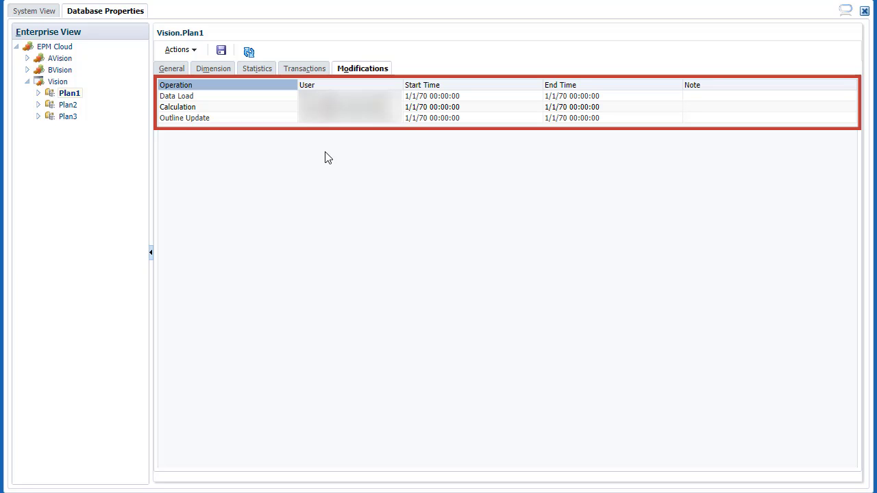
Show the shortcut menu for the Vision node in the Enterprise View tree
{"action": "right_click", "coordinate": [58, 80]}
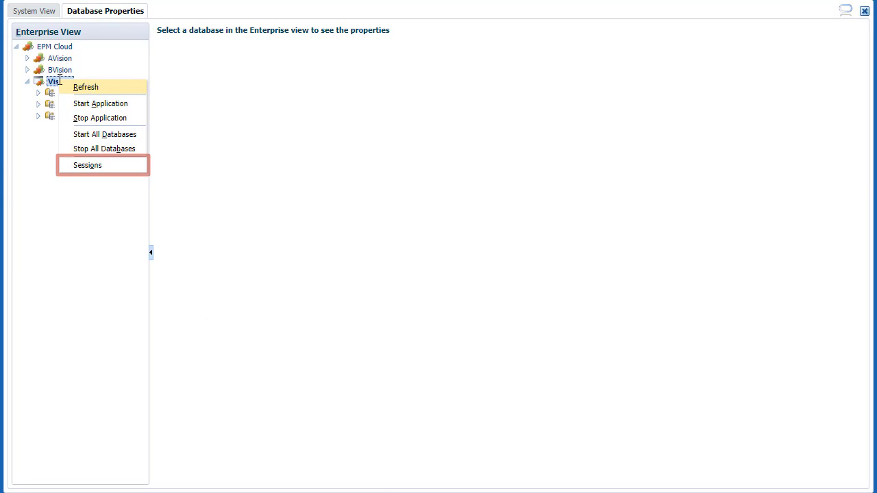
Open Vision's Session Management, refresh it, and select the session calculating Plan1
{"action": "left_click", "coordinate": [121, 168]}
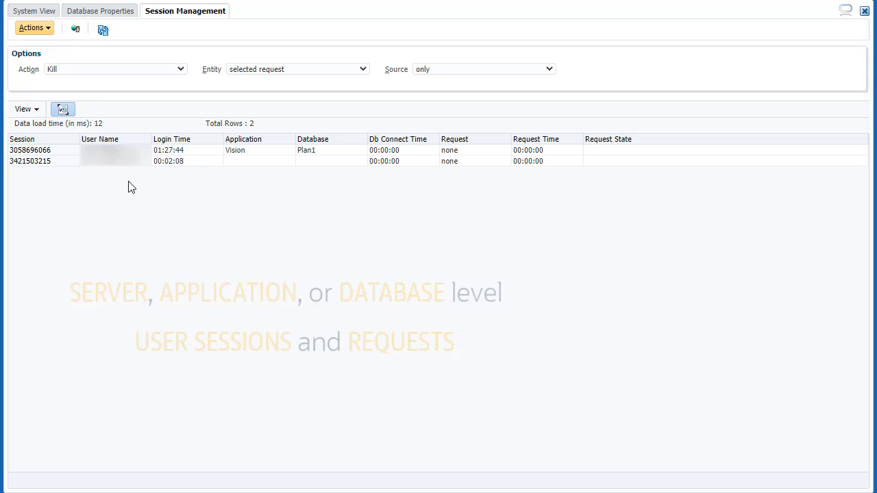
{"action": "left_click", "coordinate": [103, 30]}
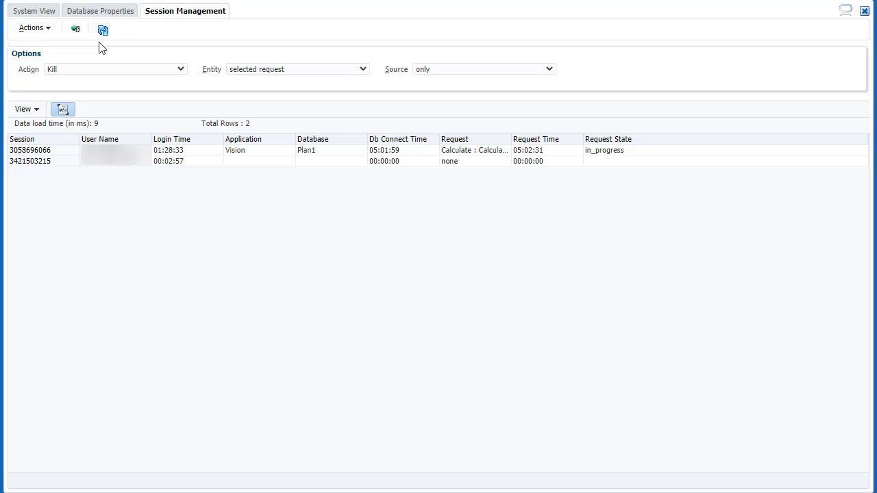
{"action": "left_click", "coordinate": [58, 150]}
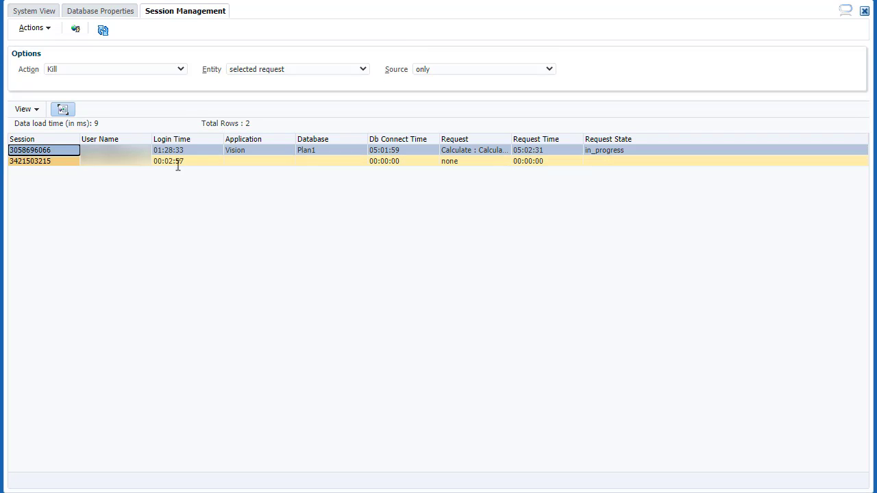
Keep the action as Kill, set Entity to 'all requests', and view the Source options
{"action": "left_click", "coordinate": [182, 73]}
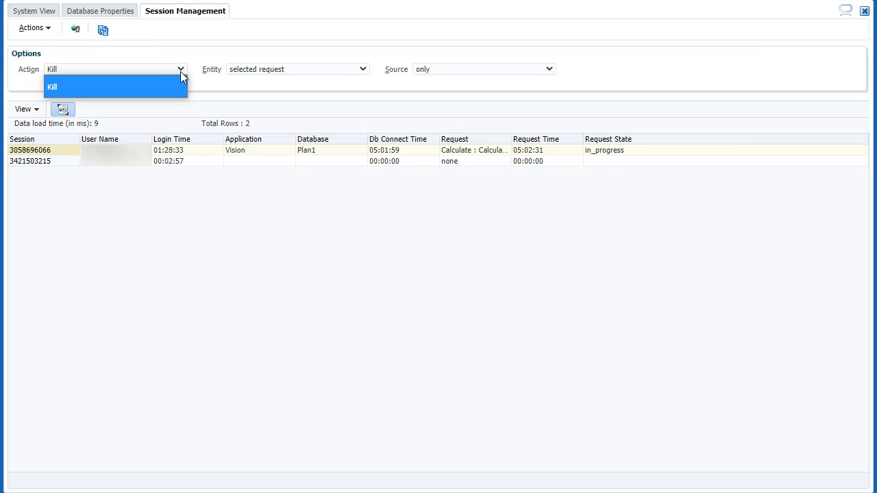
{"action": "left_click", "coordinate": [180, 71]}
{"action": "left_click", "coordinate": [361, 69]}
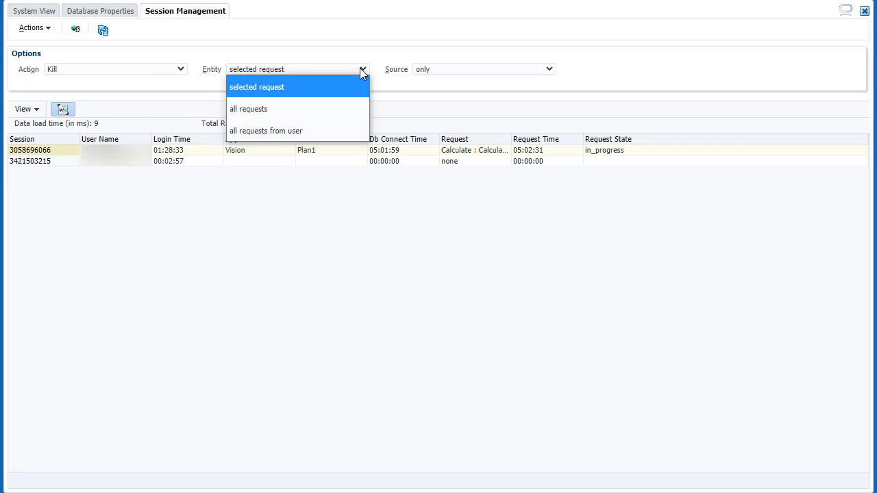
{"action": "left_click", "coordinate": [333, 108]}
{"action": "left_click", "coordinate": [547, 69]}
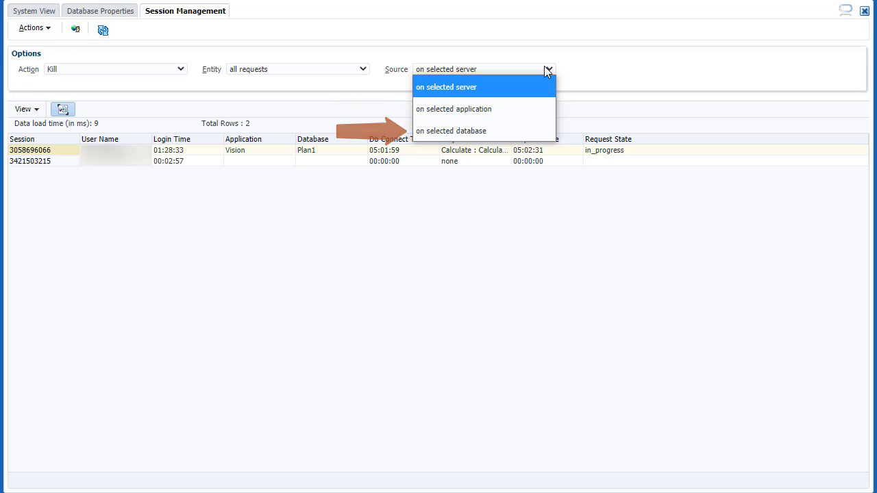
Kill only the selected Plan1 calculation request in the running session and confirm
{"action": "left_click", "coordinate": [547, 69]}
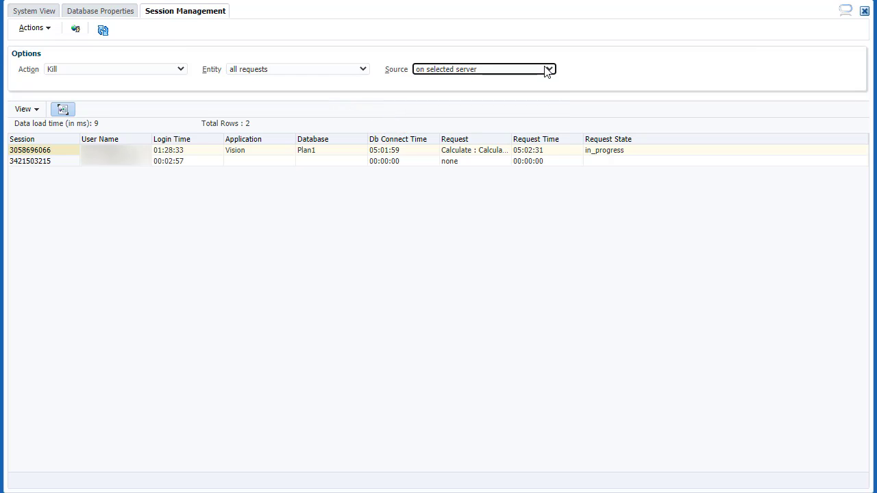
{"action": "left_click", "coordinate": [203, 154]}
{"action": "left_click", "coordinate": [314, 69]}
{"action": "left_click", "coordinate": [321, 90]}
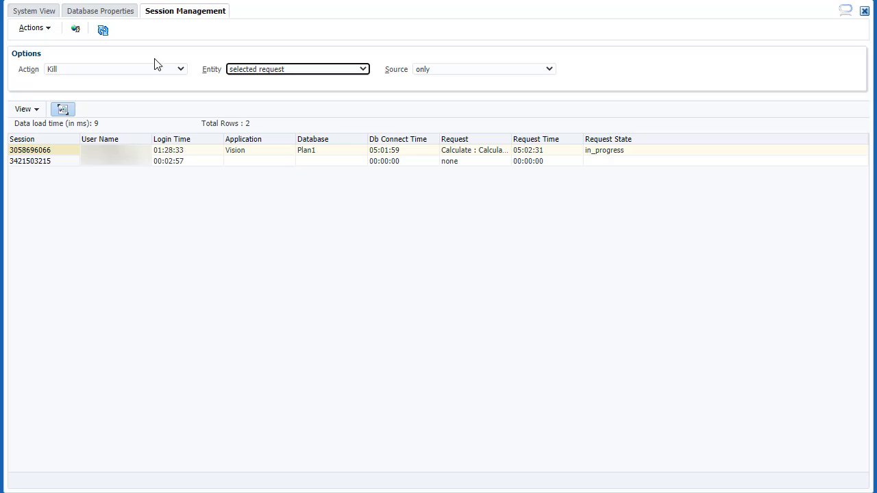
{"action": "left_click", "coordinate": [31, 28]}
{"action": "left_click", "coordinate": [68, 43]}
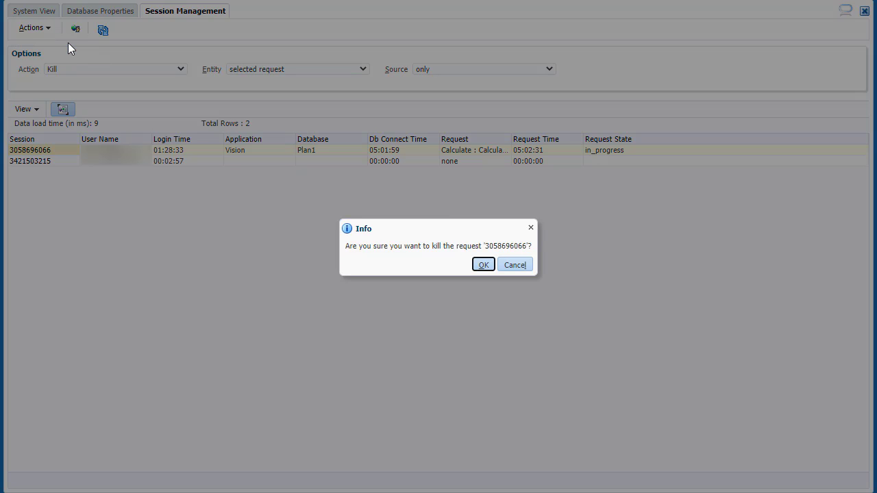
{"action": "left_click", "coordinate": [483, 265]}
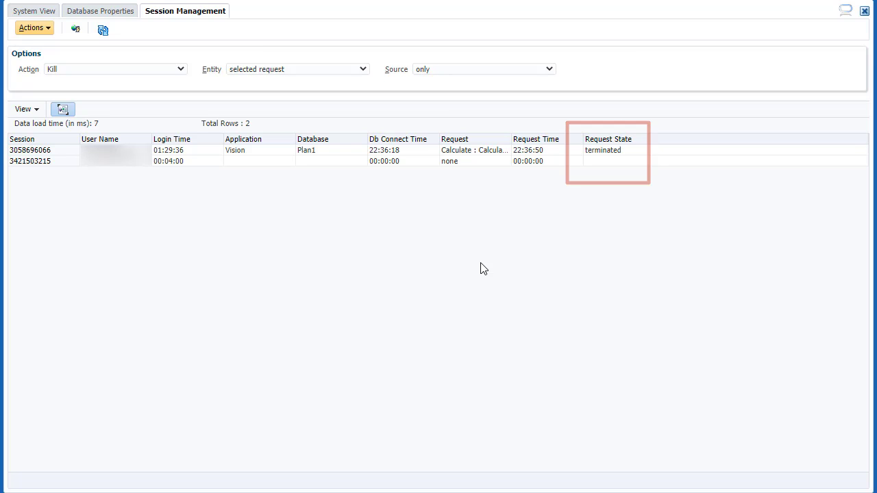
Close Session Management, return to Database Properties, and show Plan1's shortcut menu with its Clear submenu
{"action": "right_click", "coordinate": [205, 13]}
{"action": "left_click", "coordinate": [208, 28]}
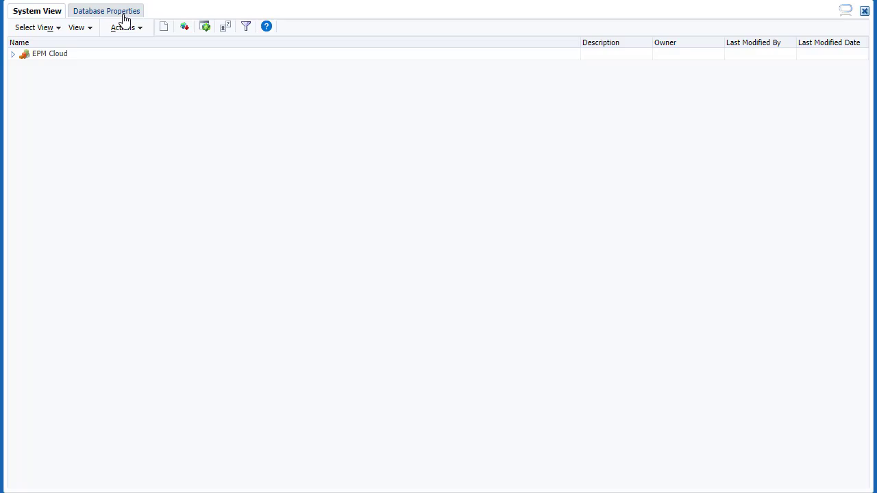
{"action": "left_click", "coordinate": [122, 14]}
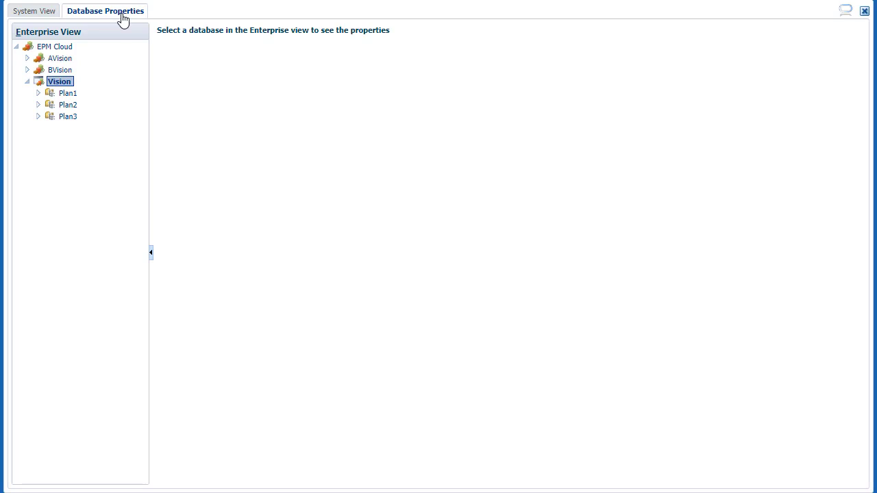
{"action": "right_click", "coordinate": [70, 93]}
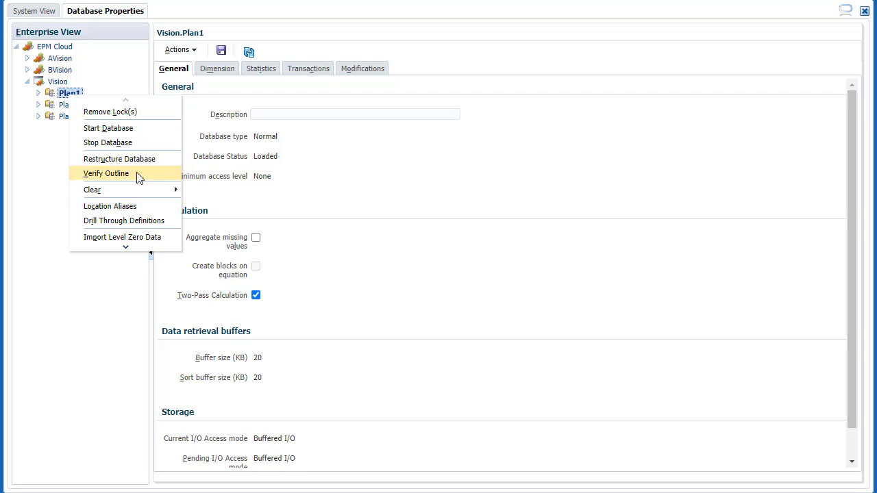
{"action": "mouse_move", "coordinate": [152, 193]}
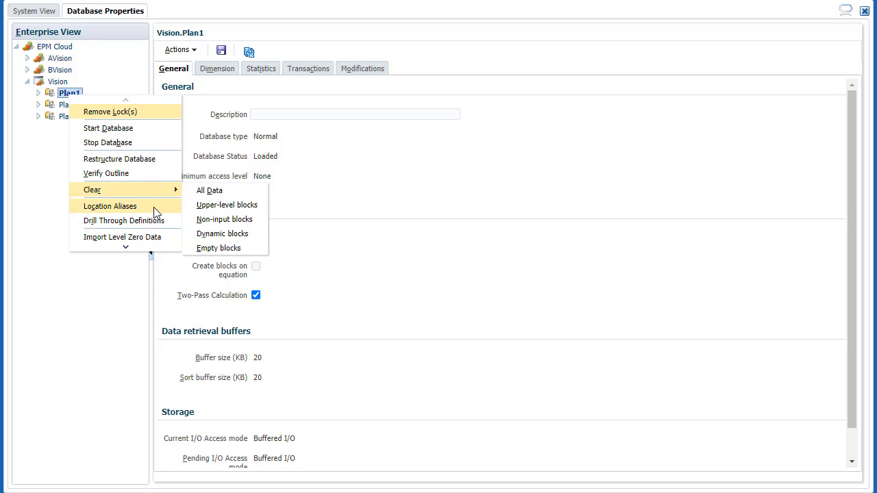
Review Plan1's four Location Aliases to other cubes, then dismiss the dialog
{"action": "left_click", "coordinate": [155, 209]}
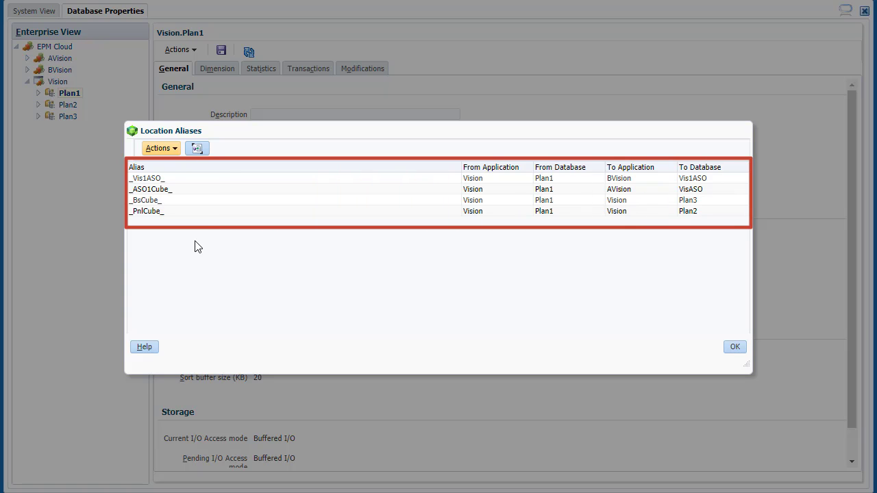
{"action": "left_click", "coordinate": [735, 347]}
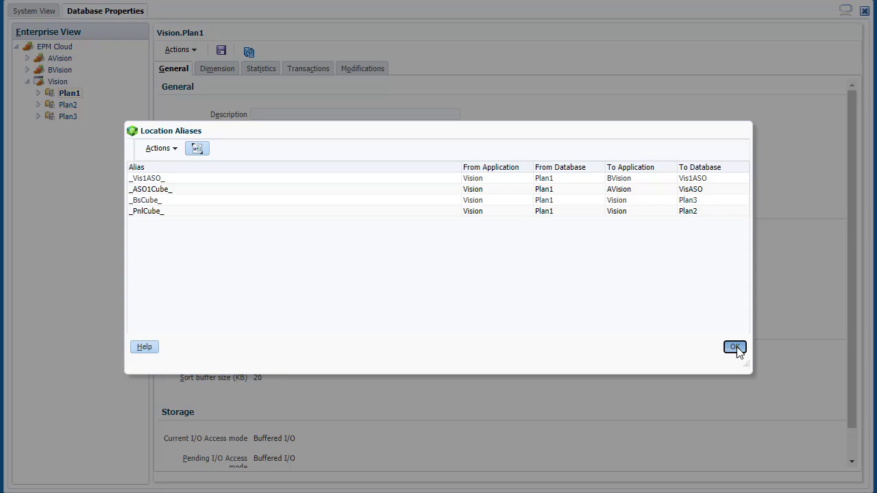
Reopen Plan1's shortcut menu, scroll down to Export Level Zero Data, then close it
{"action": "right_click", "coordinate": [80, 97]}
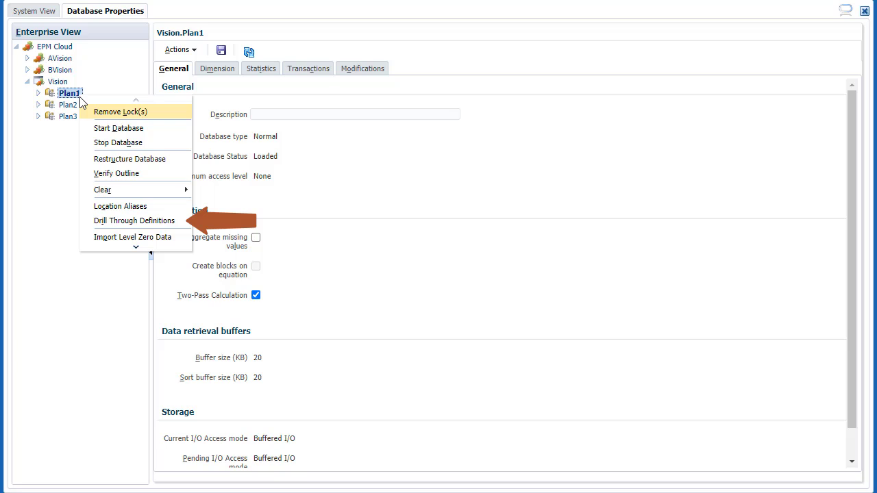
{"action": "left_click", "coordinate": [136, 246]}
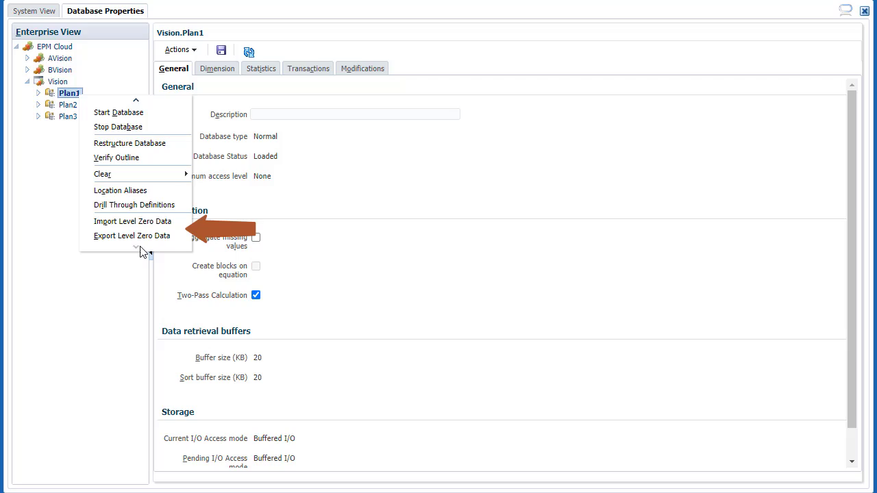
{"action": "left_click", "coordinate": [356, 251]}
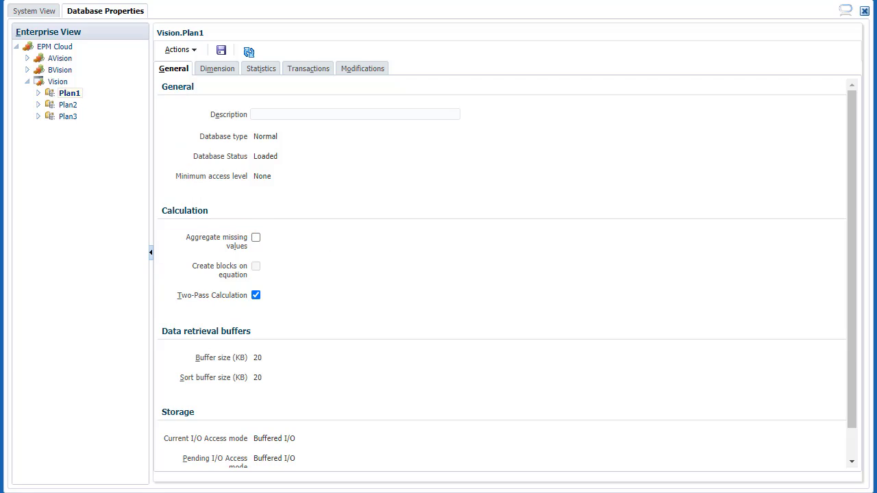